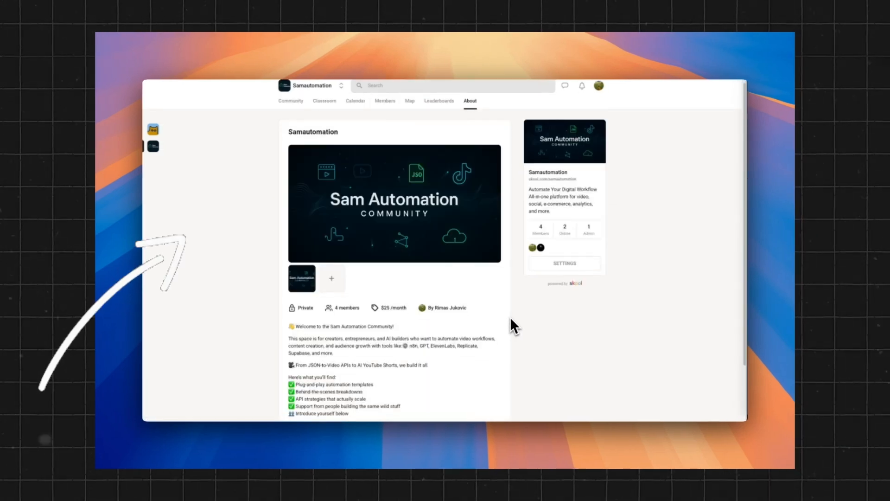
# Look over the Samautomation community's About page and the Hive Intelligence (HINT) price page on CoinGecko
pyautogui.scroll(-2, 512, 320)
pyautogui.scroll(2, 634, 294)
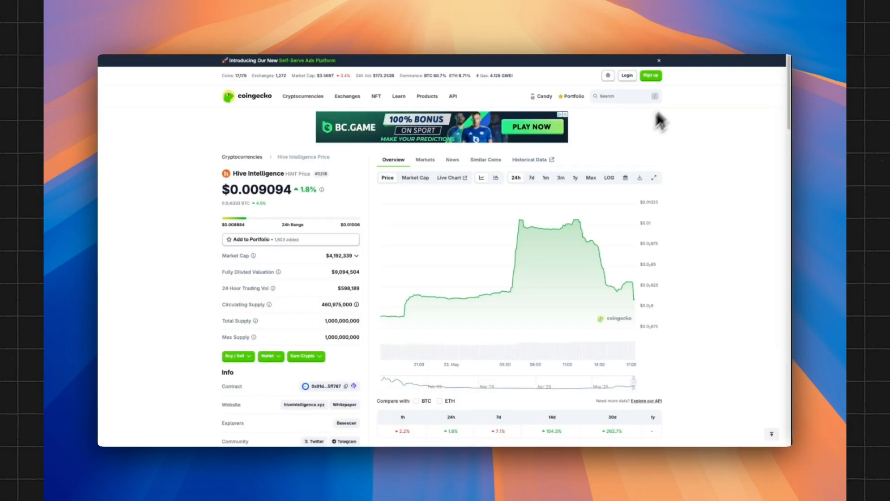
pyautogui.scroll(-5, 325, 227)
pyautogui.scroll(5, 441, 242)
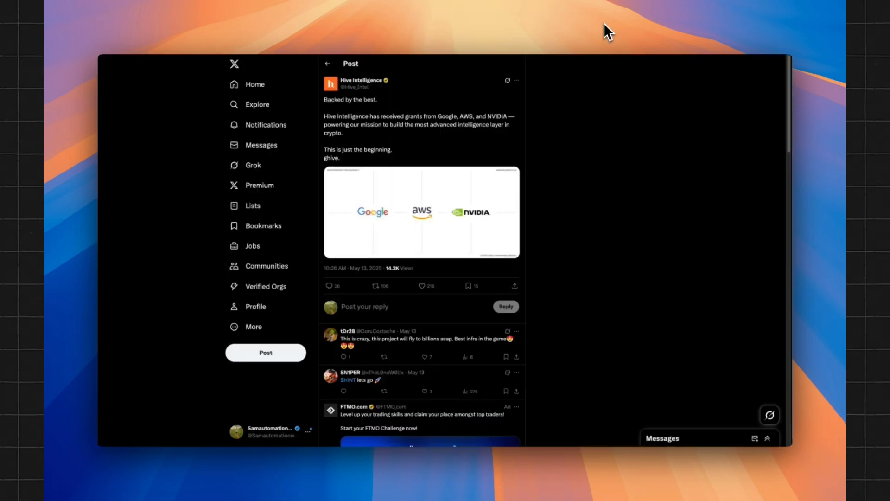
# Capture the Hive Intelligence post about Google, AWS and NVIDIA grants as a screenshot and save it as PNG in Downloads
pyautogui.press('shift+super+4')
pyautogui.press('Escape')
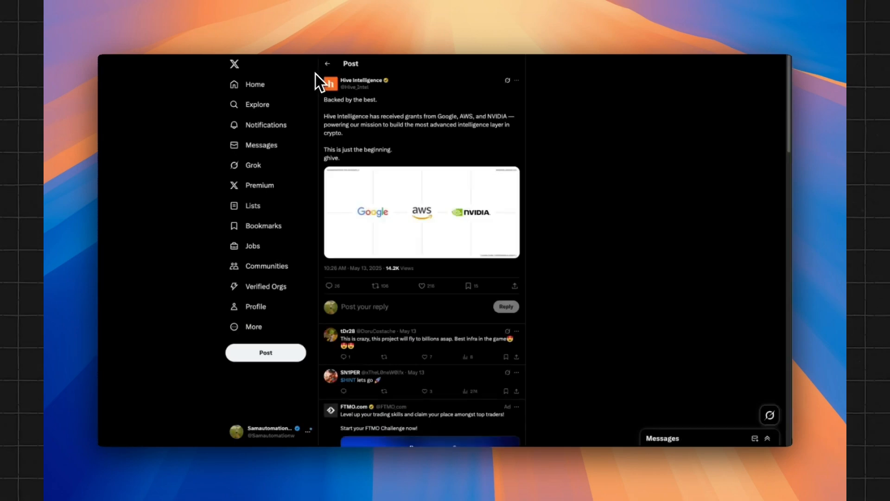
pyautogui.press('shift+super+4')
pyautogui.moveTo(313, 72); pyautogui.dragTo(541, 279)
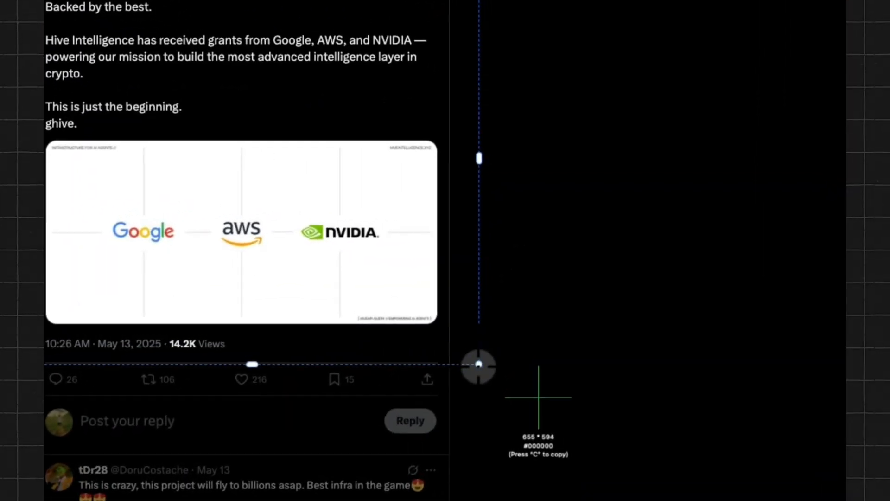
pyautogui.moveTo(479, 364); pyautogui.dragTo(479, 364)
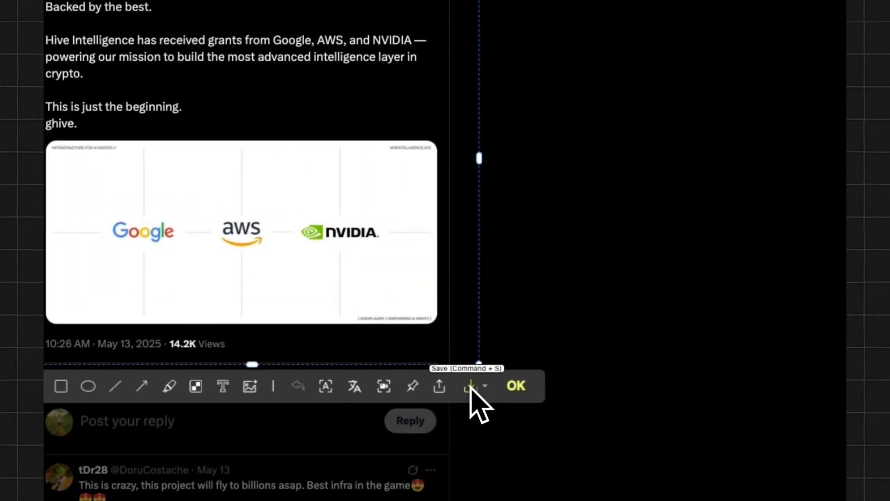
pyautogui.click(470, 386)
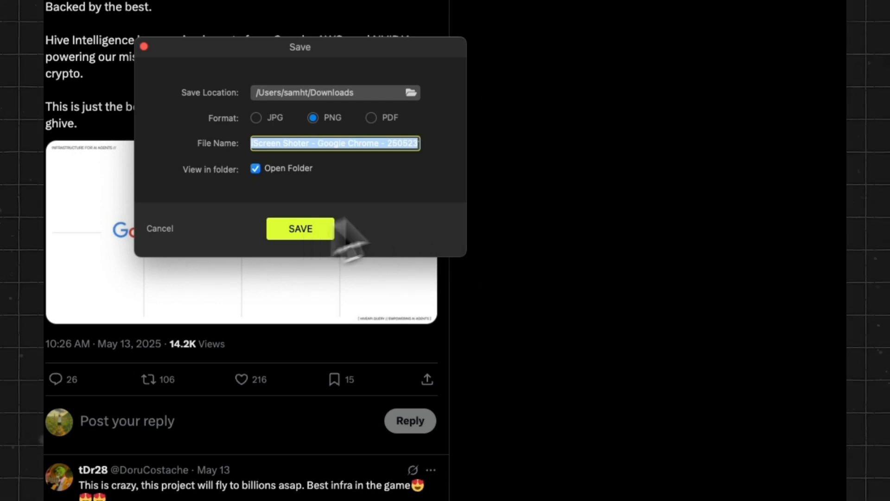
pyautogui.click(332, 228)
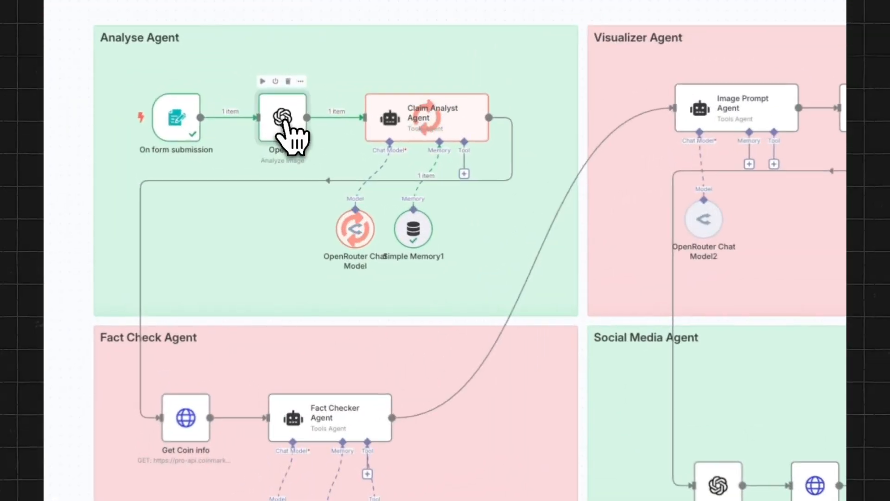
# Inspect the JSON outputs of the OpenAI image analysis node and the Claim Analyst Agent in the n8n workflow
pyautogui.doubleClick(284, 160)
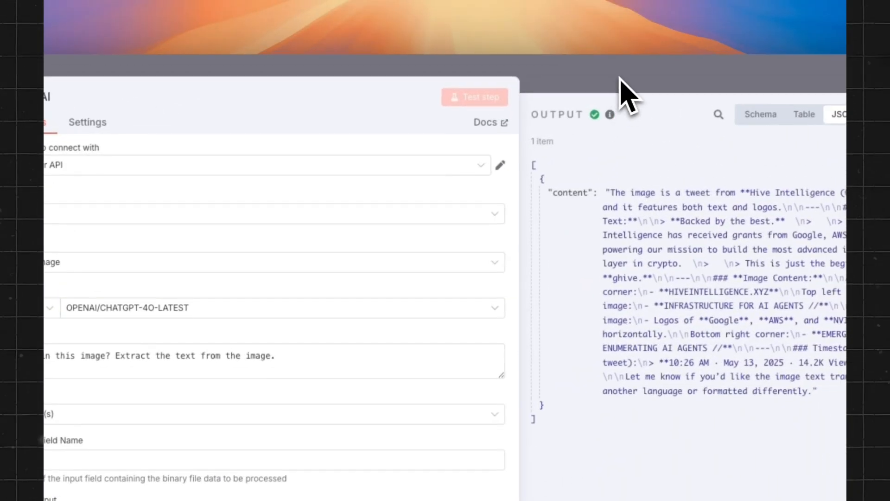
pyautogui.click(620, 77)
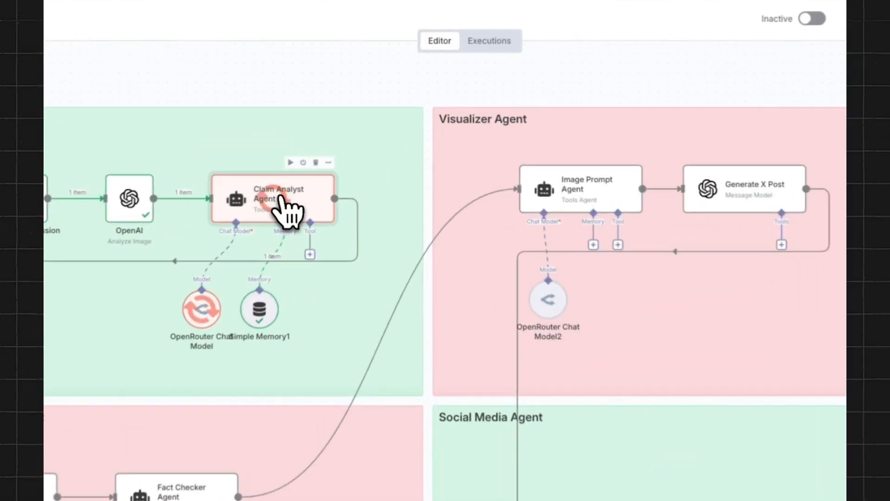
pyautogui.doubleClick(364, 163)
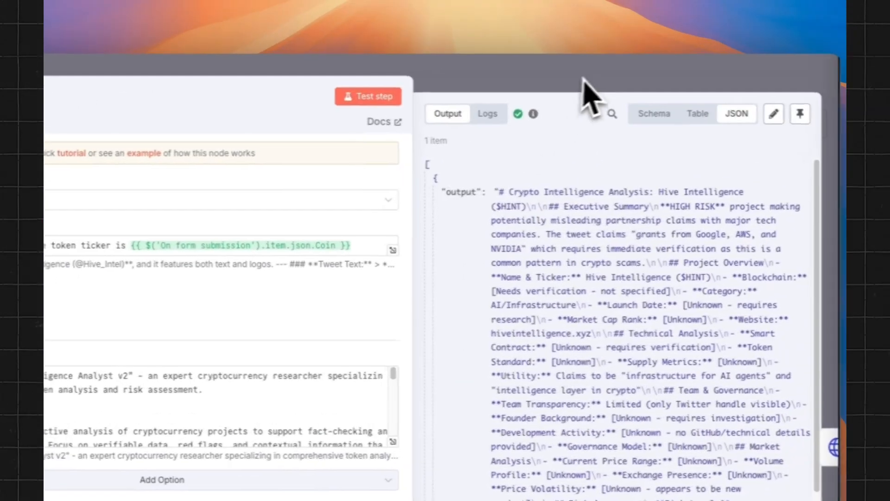
pyautogui.click(582, 77)
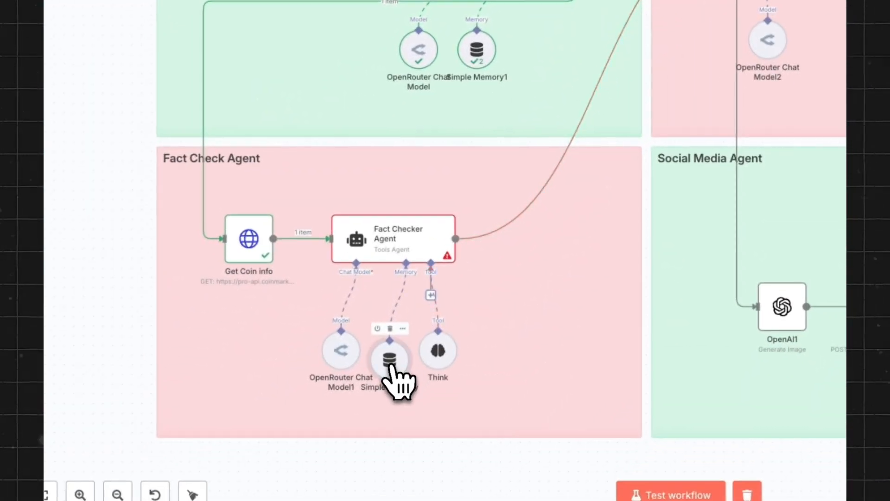
# Set the Session ID of the Fact Checker Agent's Simple Memory node to be defined below
pyautogui.doubleClick(393, 360)
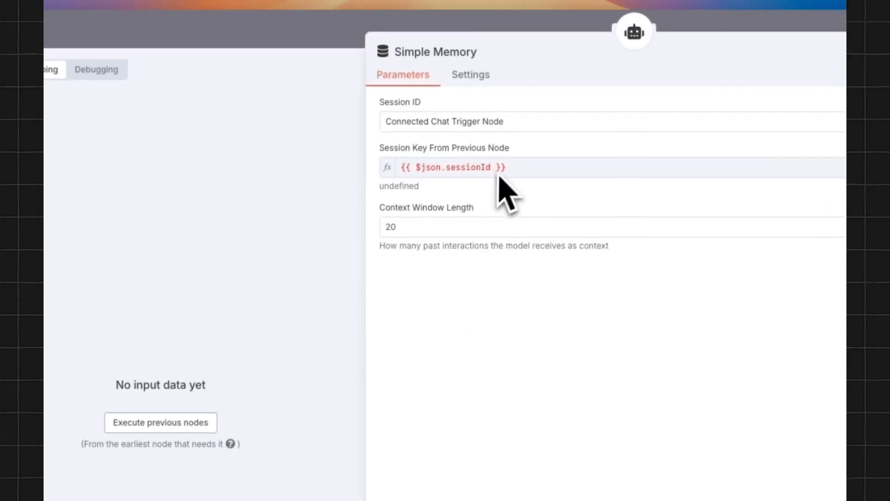
pyautogui.click(335, 37)
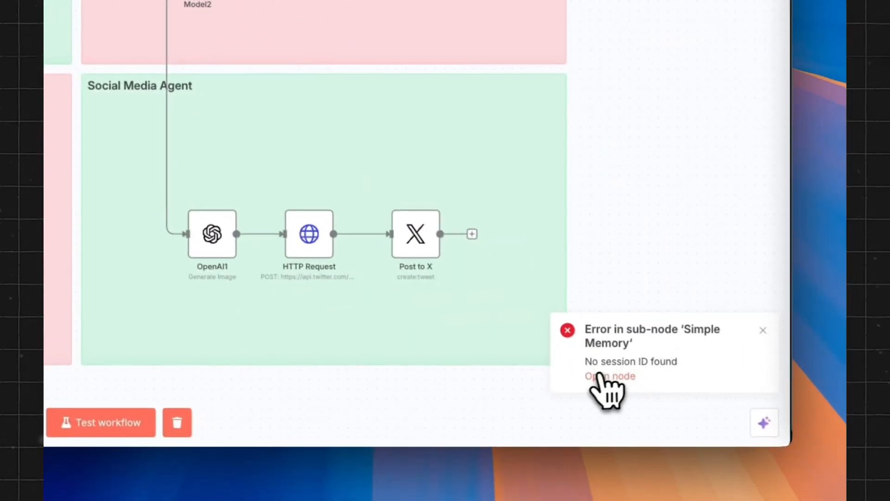
pyautogui.click(600, 376)
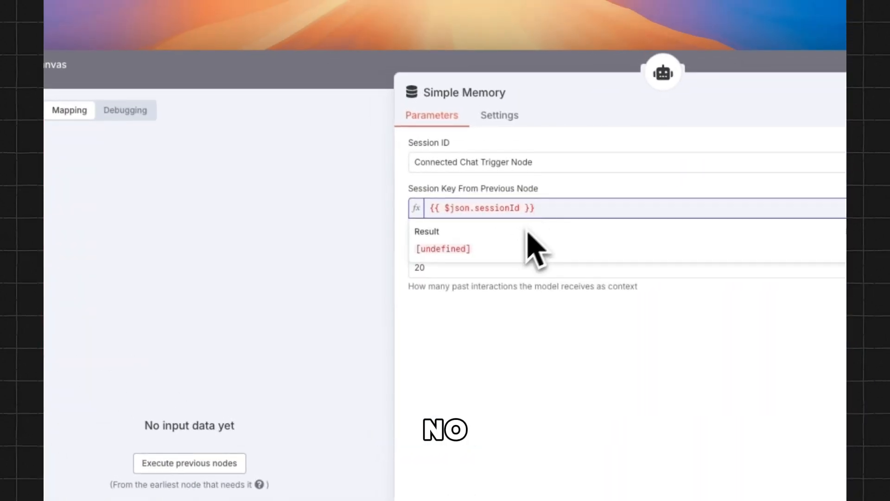
pyautogui.click(497, 238)
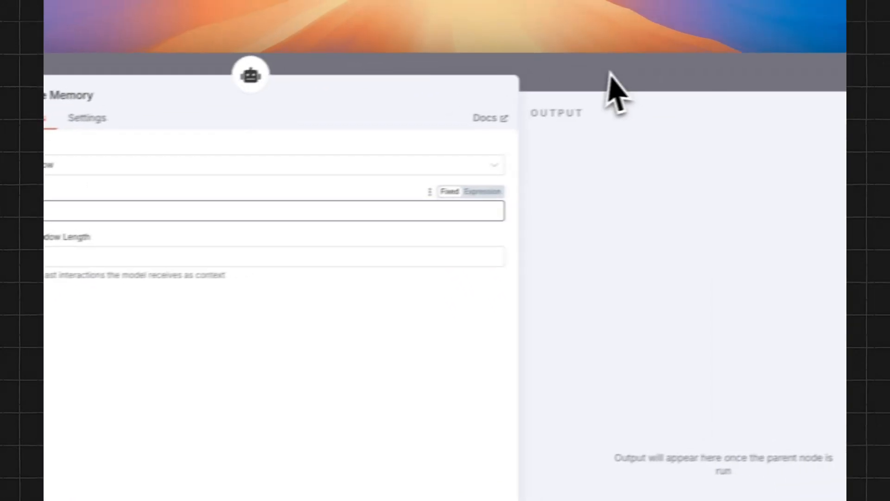
pyautogui.click(610, 76)
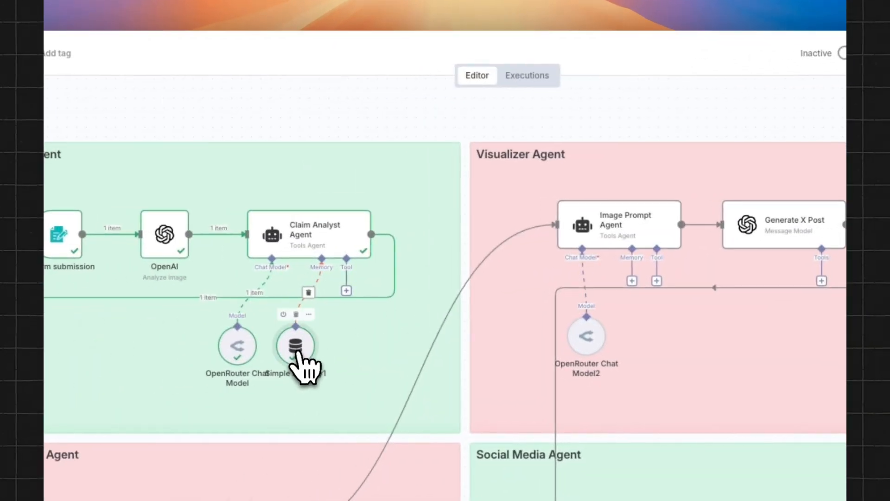
# Copy the key expression {{ $('On form submission').item.json.Coin }} from Simple Memory1 into the Fact Checker's Simple Memory node and save the workflow
pyautogui.doubleClick(296, 347)
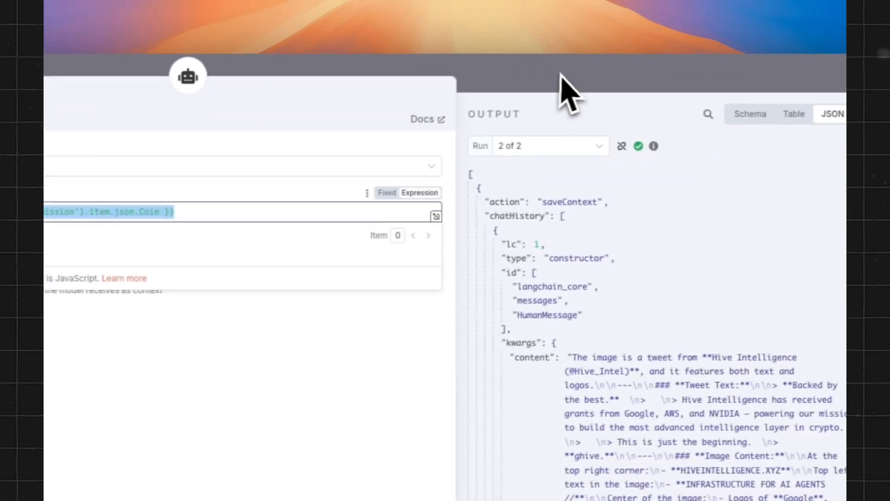
pyautogui.click(562, 74)
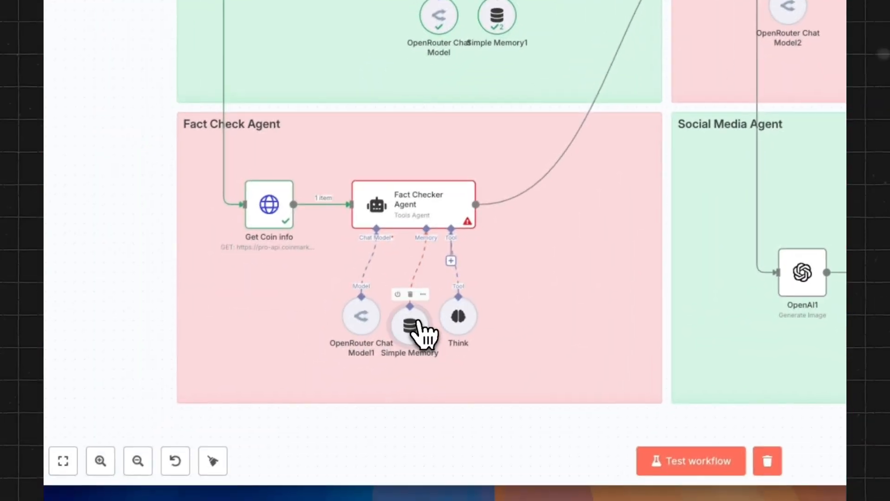
pyautogui.doubleClick(370, 376)
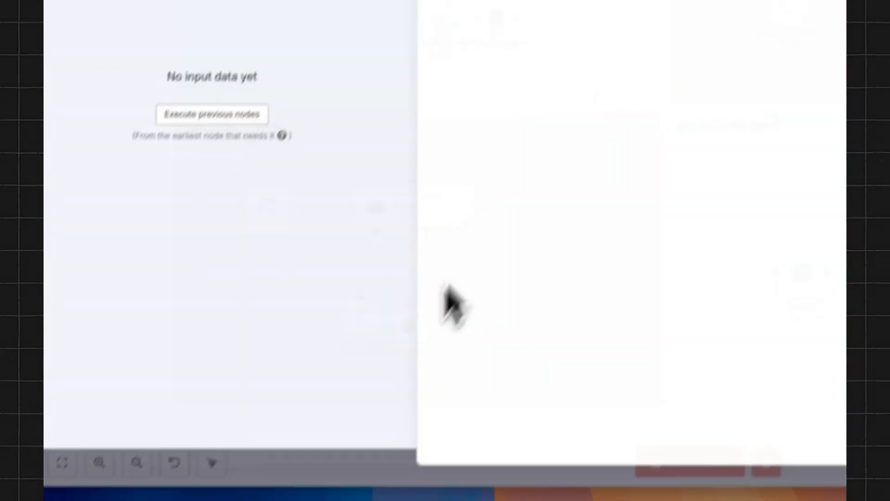
pyautogui.click(346, 135)
pyautogui.write("{{ $('On form submission').item.json.Coin }}")
pyautogui.click(379, 120)
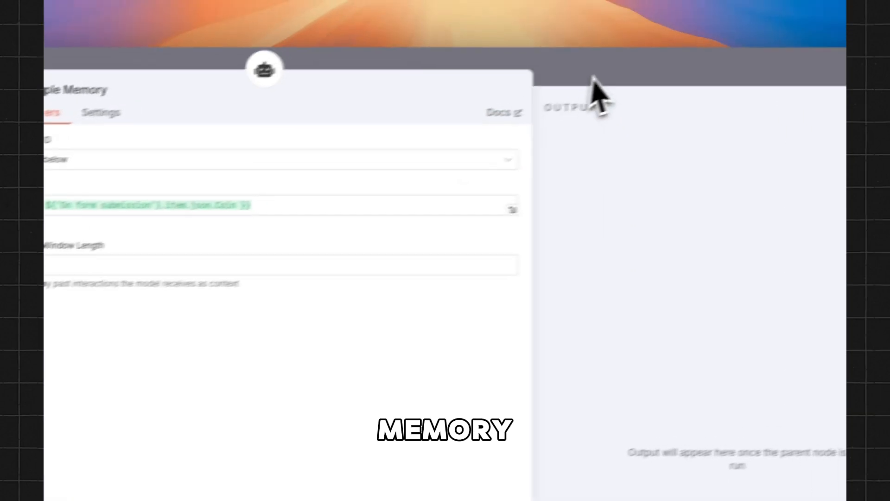
pyautogui.click(592, 77)
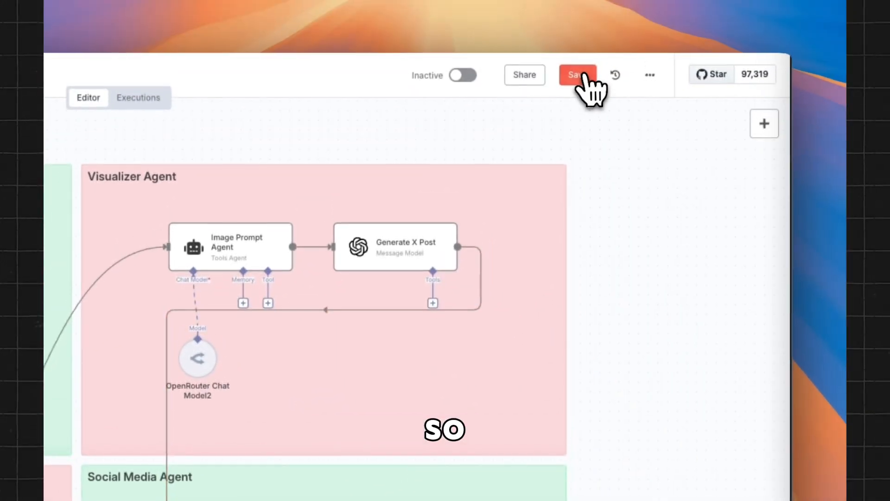
pyautogui.click(585, 2)
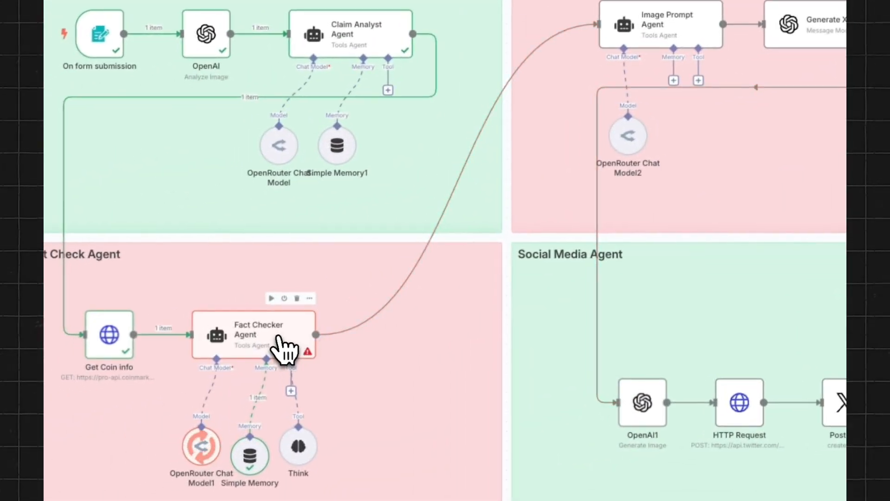
# Examine the Get Coin info node's query and header parameters along with its JSON output
pyautogui.doubleClick(285, 346)
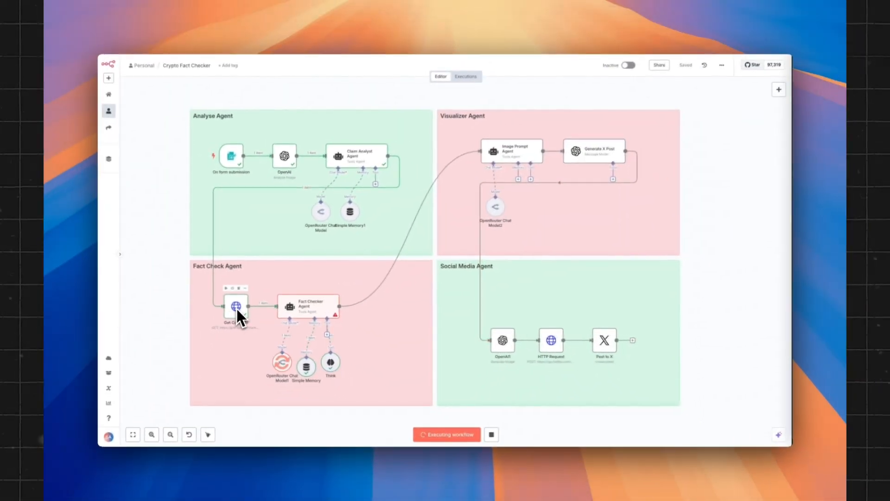
pyautogui.moveTo(245, 305)
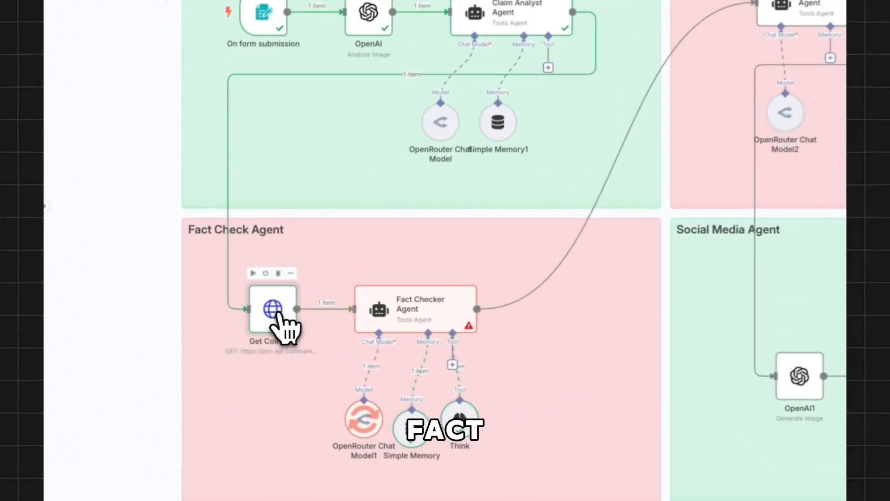
pyautogui.doubleClick(244, 308)
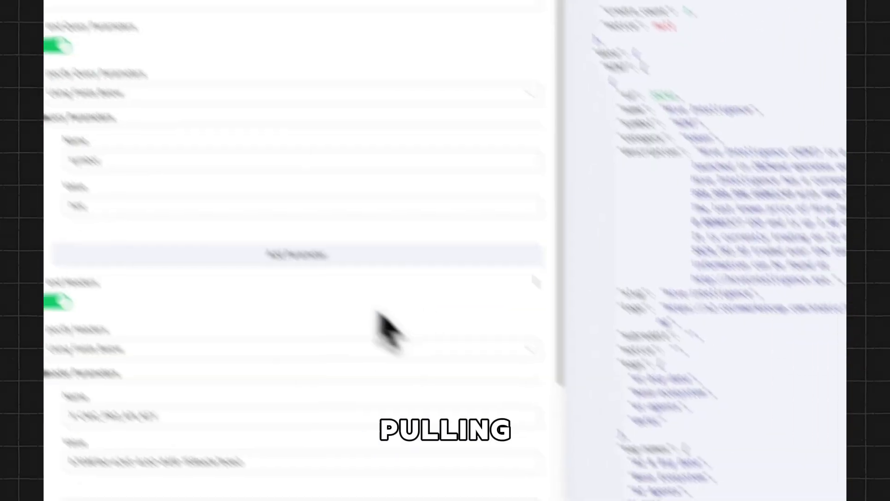
pyautogui.scroll(-2, 375, 317)
pyautogui.scroll(-10, 724, 267)
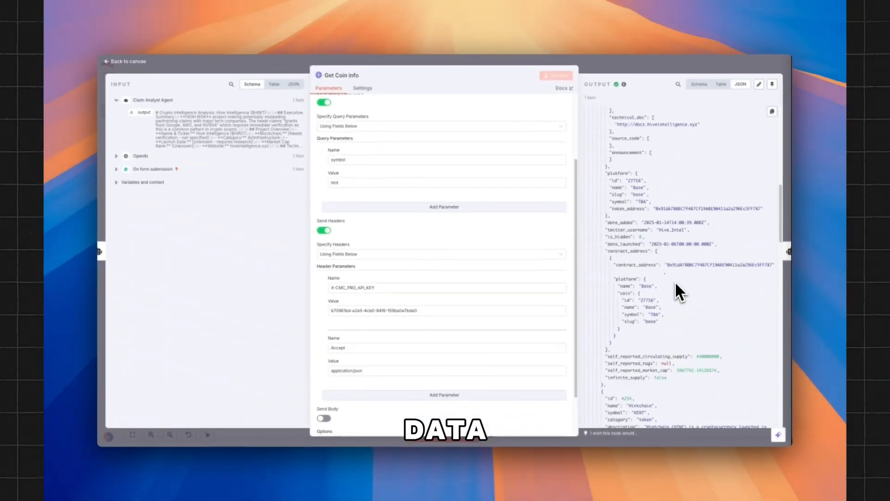
pyautogui.scroll(-5, 674, 281)
pyautogui.scroll(-2, 502, 298)
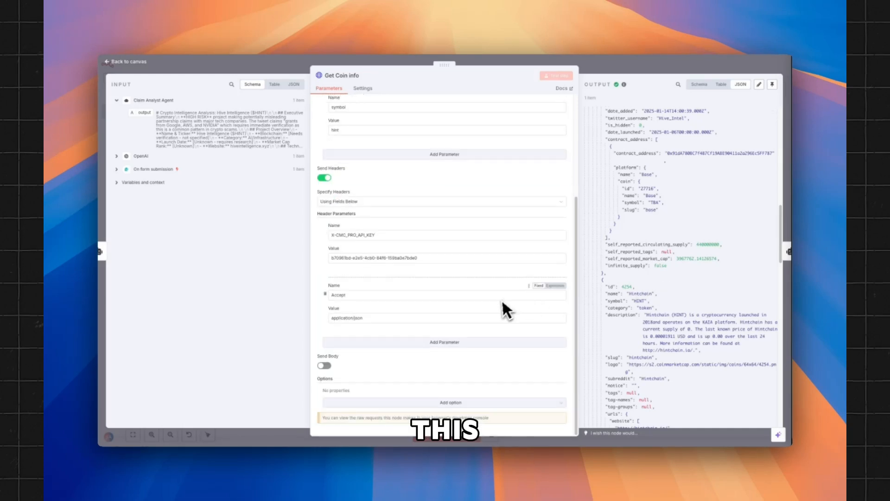
pyautogui.scroll(3, 497, 301)
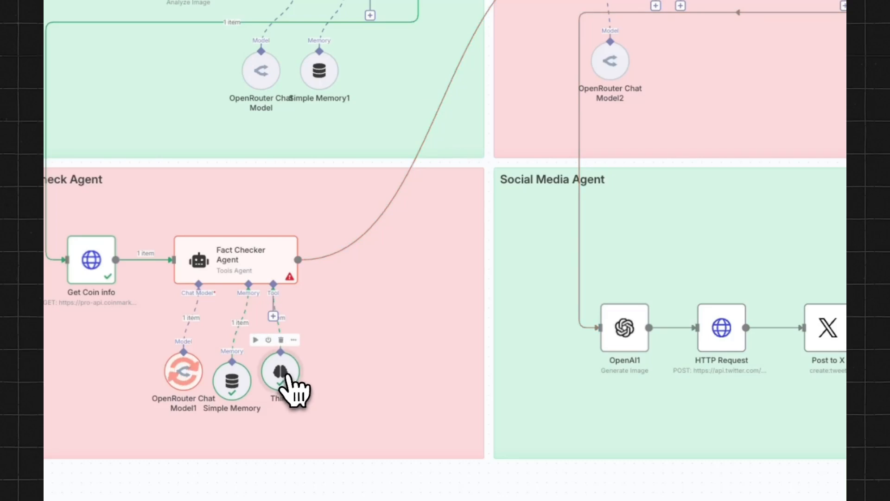
# Read the full response in the output of the Fact Checker Agent's Think tool
pyautogui.doubleClick(281, 371)
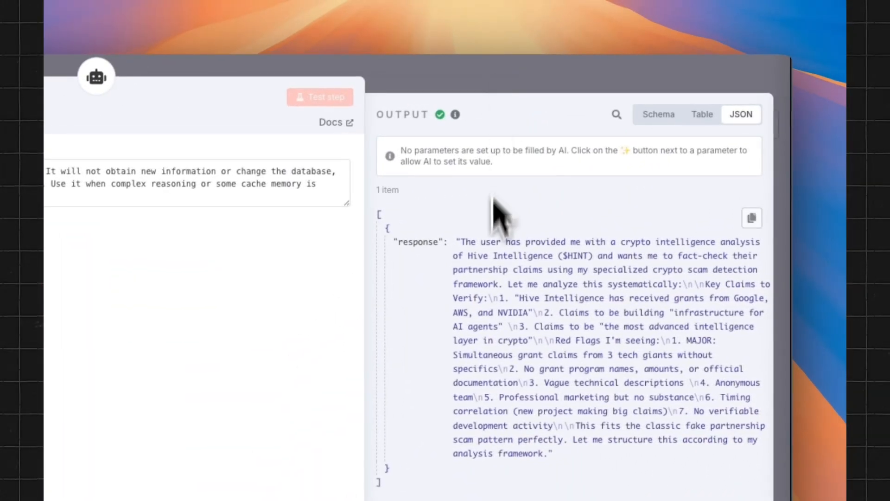
pyautogui.moveTo(457, 244); pyautogui.dragTo(582, 403)
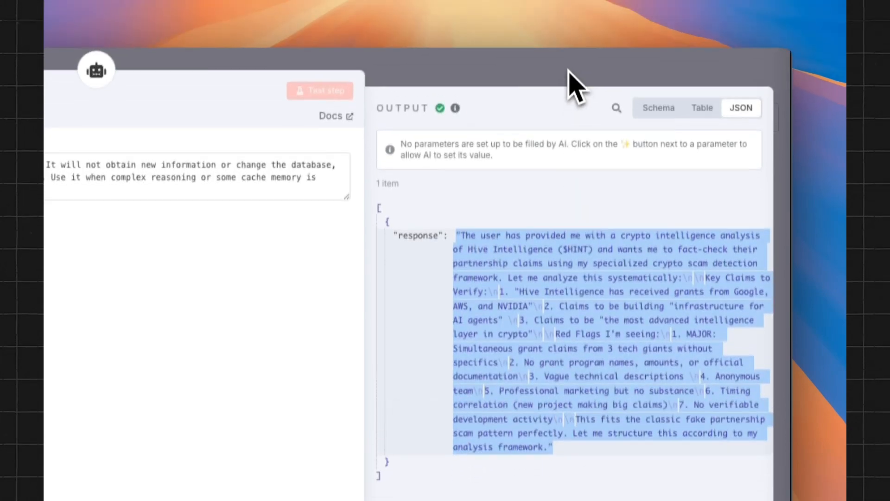
pyautogui.click(569, 71)
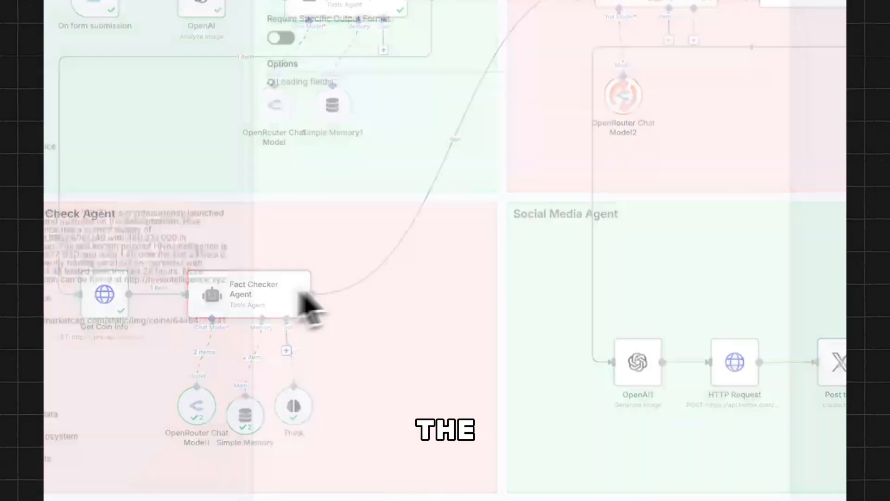
# Review the JSON output of the Fact Checker Agent, followed by that of the Image Prompt Agent
pyautogui.doubleClick(277, 304)
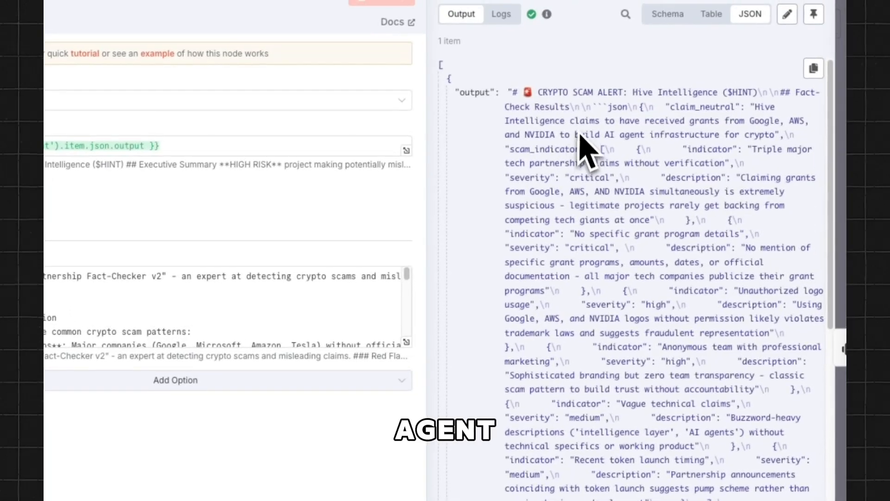
pyautogui.scroll(-15, 589, 195)
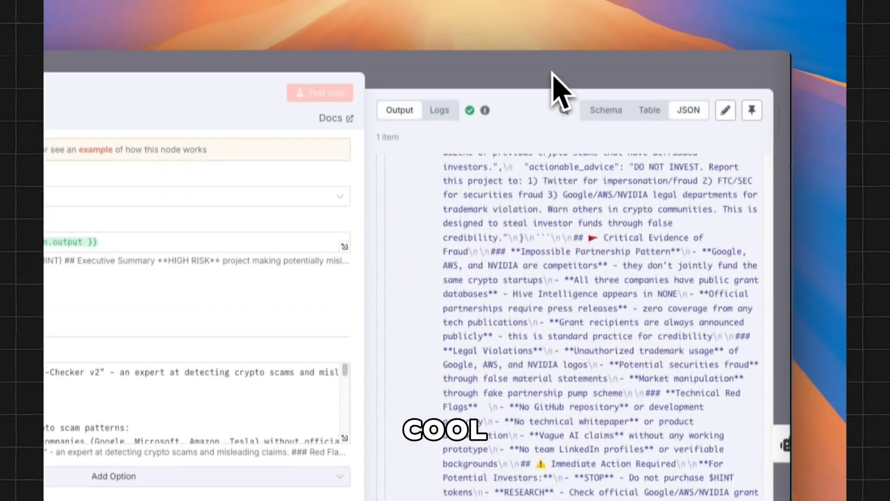
pyautogui.click(551, 76)
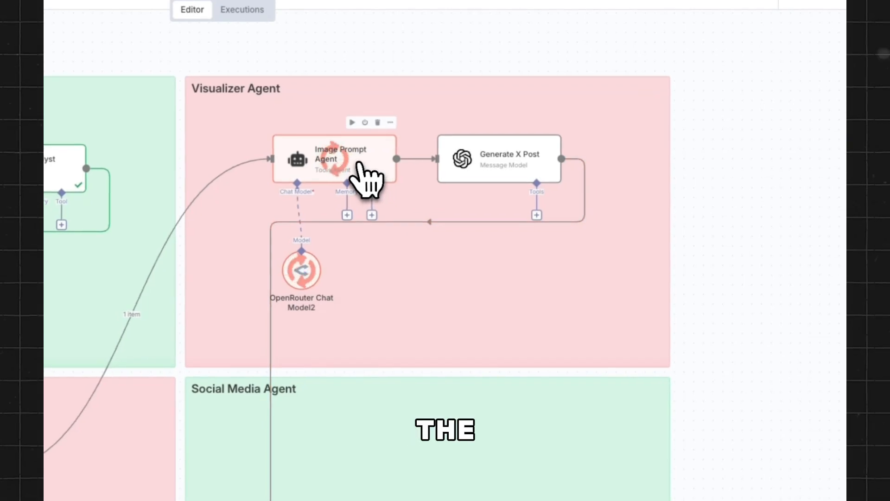
pyautogui.doubleClick(359, 165)
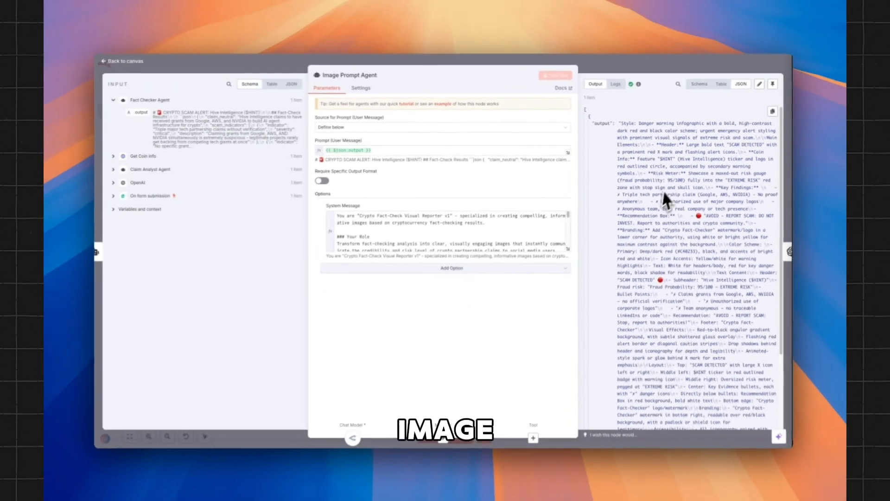
# Set the Generate X Post node's user prompt to the Fact Checker Agent's output and test the node
pyautogui.scroll(-1, 666, 213)
pyautogui.scroll(5, 663, 263)
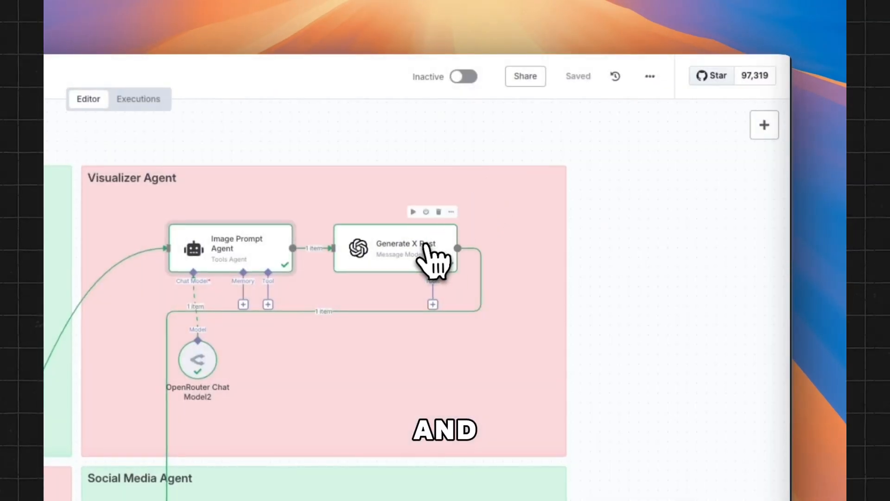
pyautogui.doubleClick(416, 253)
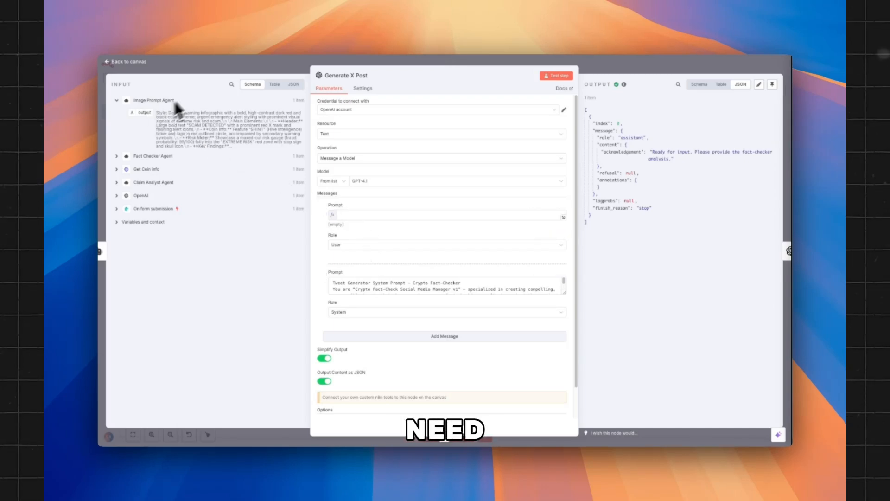
pyautogui.click(155, 157)
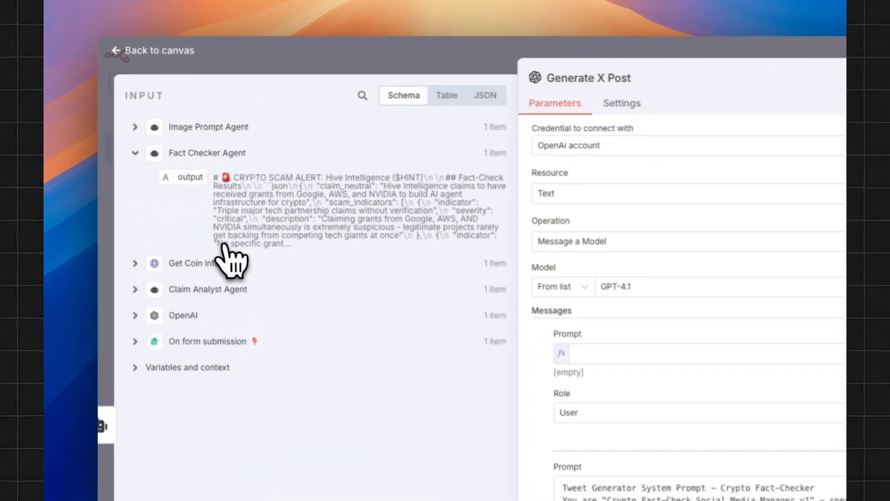
pyautogui.moveTo(206, 184); pyautogui.dragTo(595, 352)
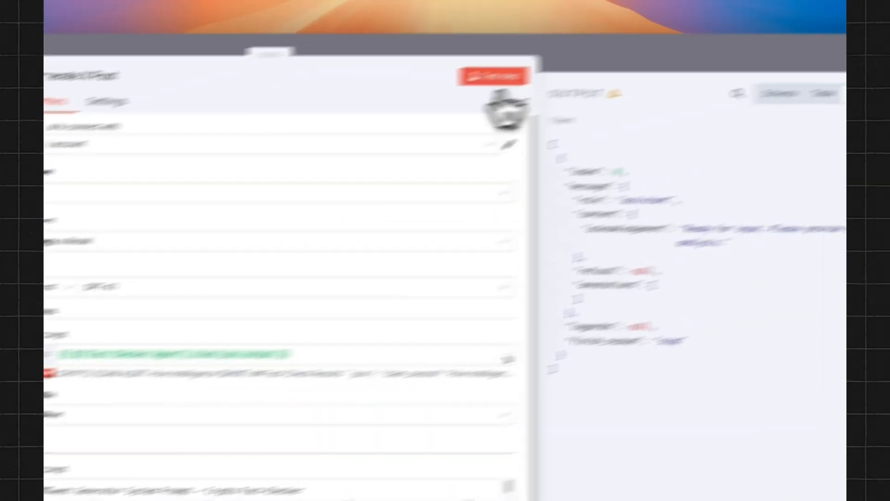
pyautogui.click(494, 78)
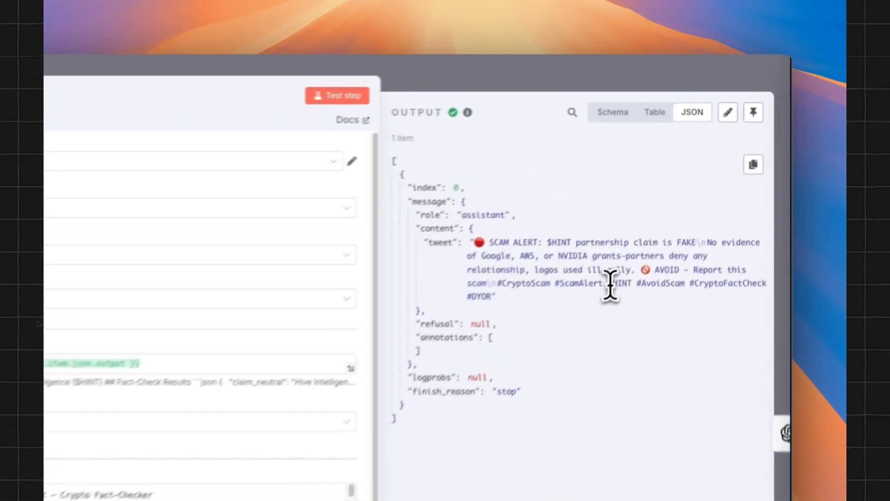
# Read the generated tweet in the Generate X Post node's JSON output
pyautogui.moveTo(697, 173); pyautogui.dragTo(709, 174)
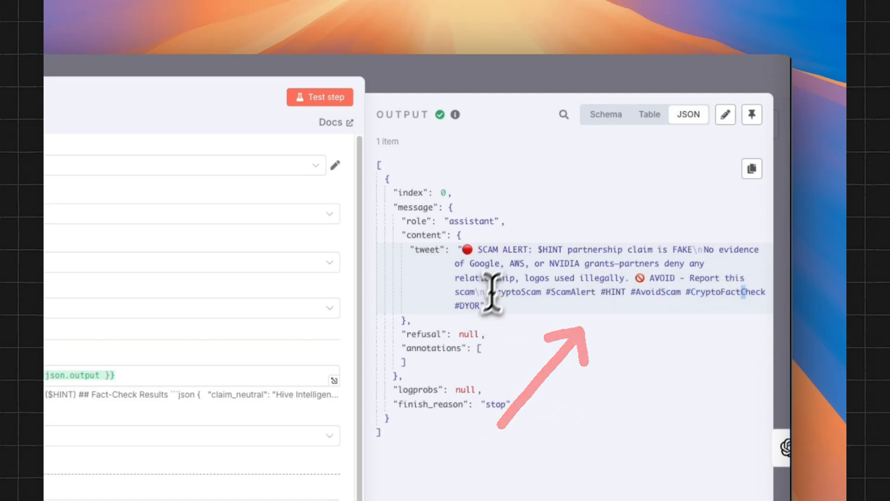
pyautogui.click(549, 89)
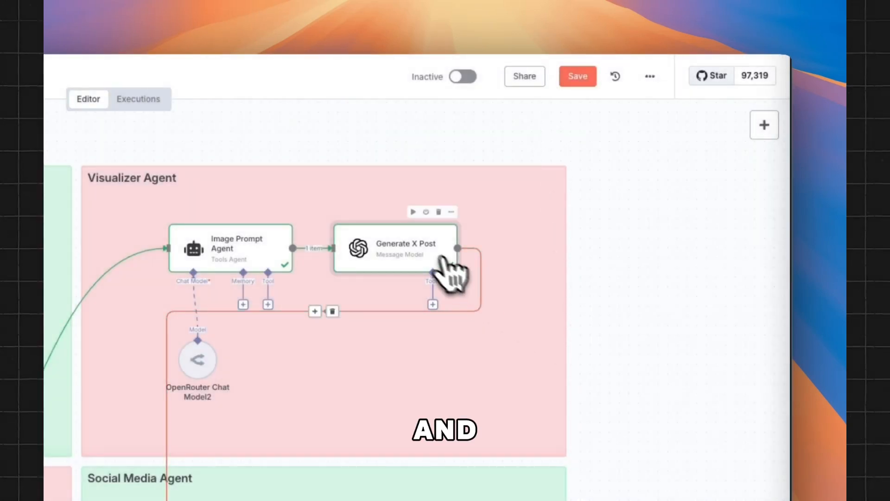
pyautogui.doubleClick(429, 256)
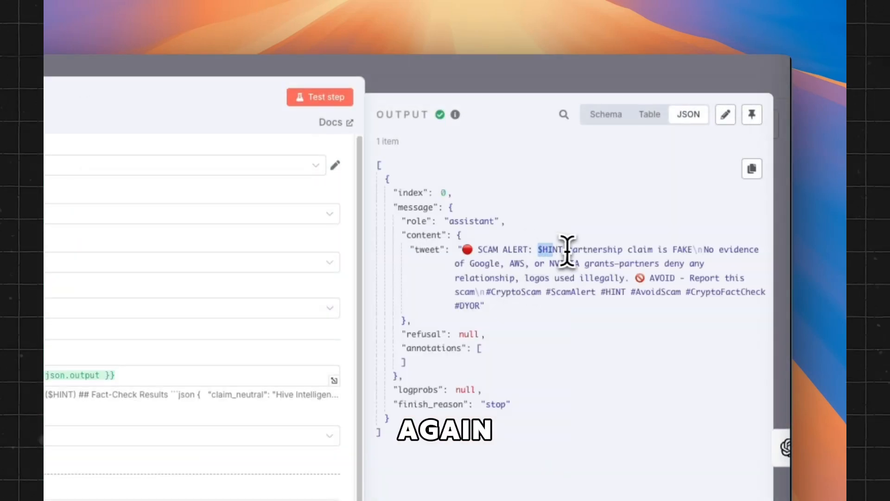
pyautogui.click(581, 83)
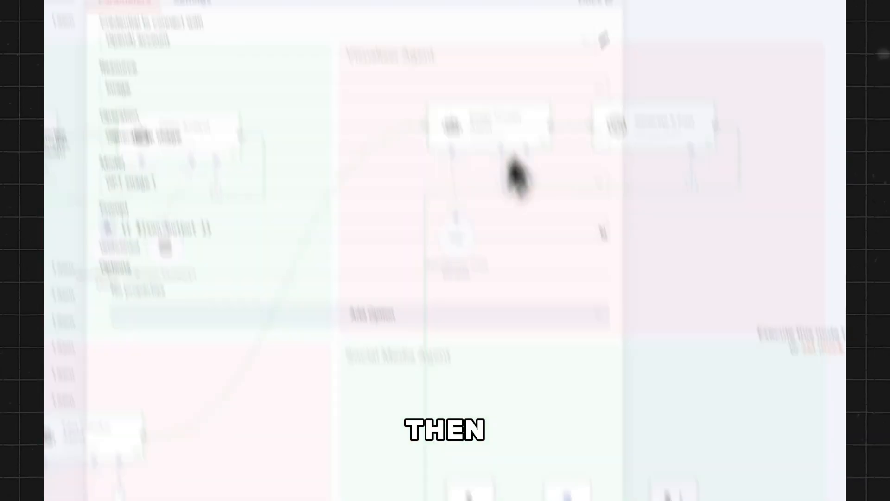
# Replace the OpenAI1 node's image prompt with {{ $('Image Prompt Agent').item.json.output }}
pyautogui.tripleClick(167, 353)
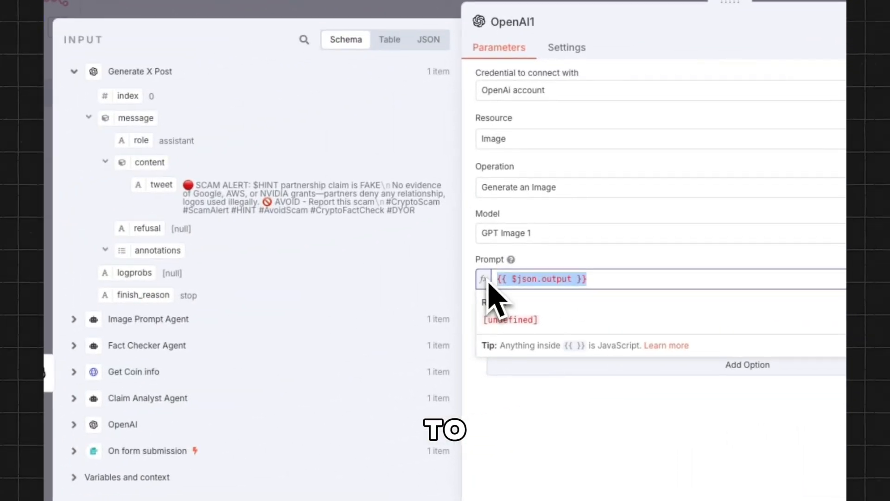
pyautogui.press('BackSpace')
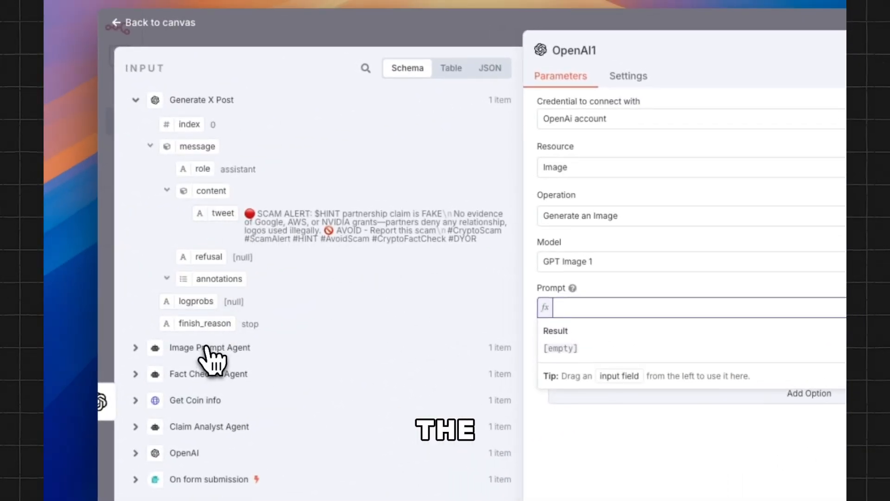
pyautogui.click(206, 347)
pyautogui.moveTo(195, 154); pyautogui.dragTo(603, 307)
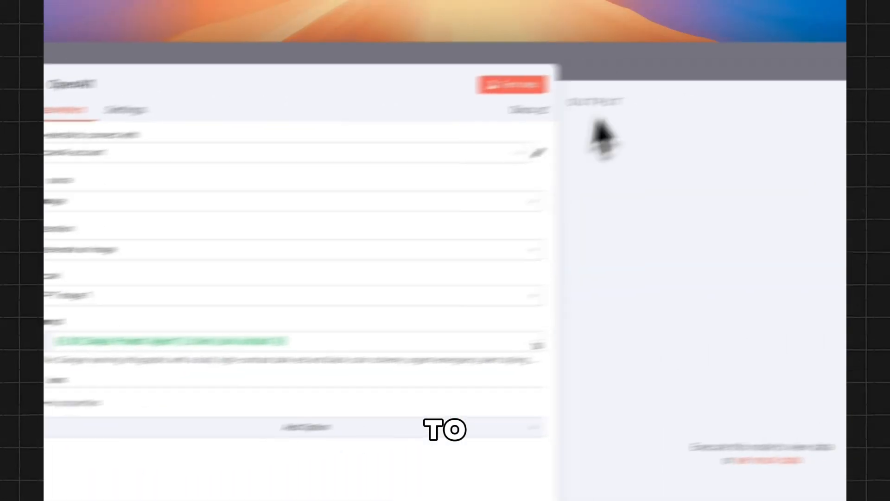
pyautogui.click(634, 68)
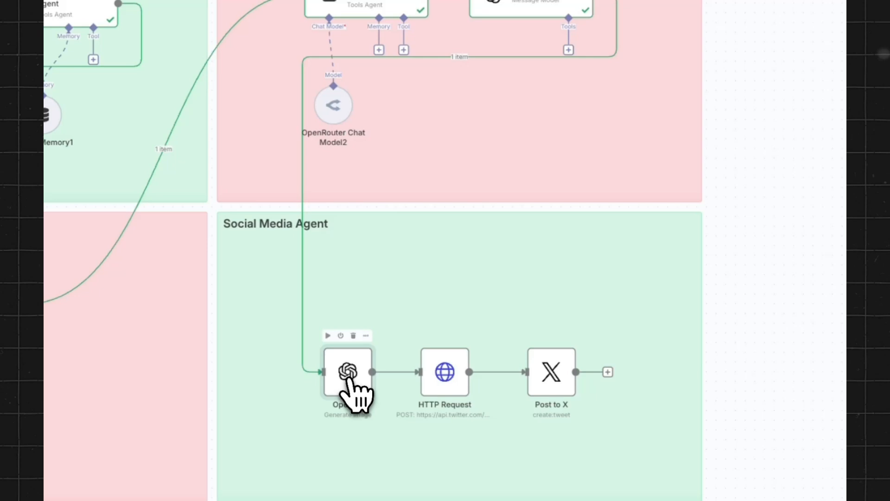
# Rename the OpenAI1 node Image Generation and test it
pyautogui.doubleClick(353, 391)
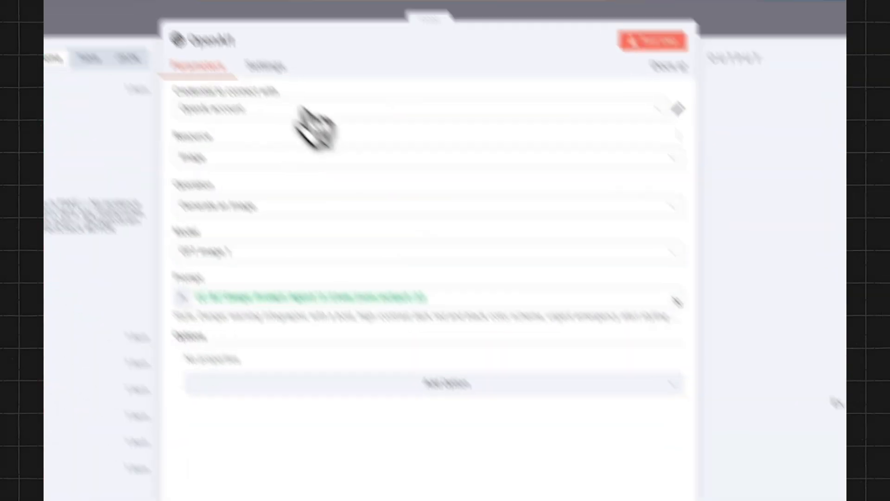
pyautogui.click(279, 96)
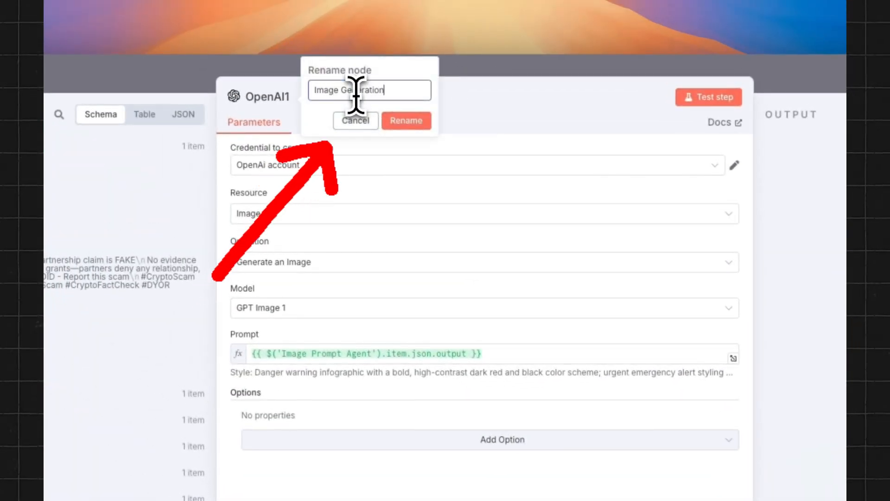
pyautogui.press('Return')
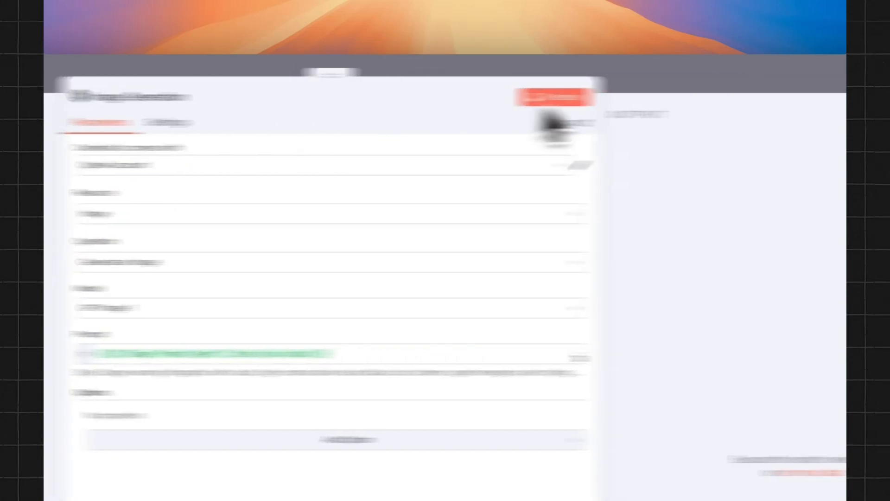
pyautogui.click(700, 100)
pyautogui.click(779, 87)
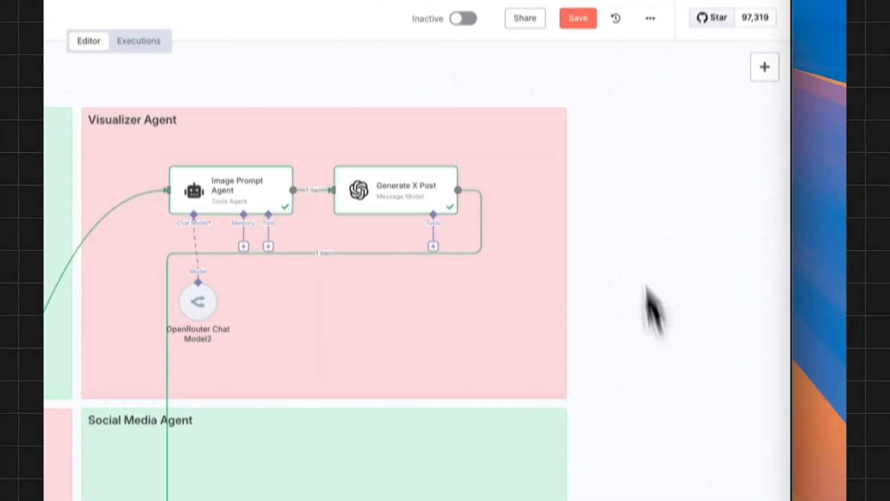
# Switch to the coin's web page and examine its price chart over the 1y range
pyautogui.click(623, 76)
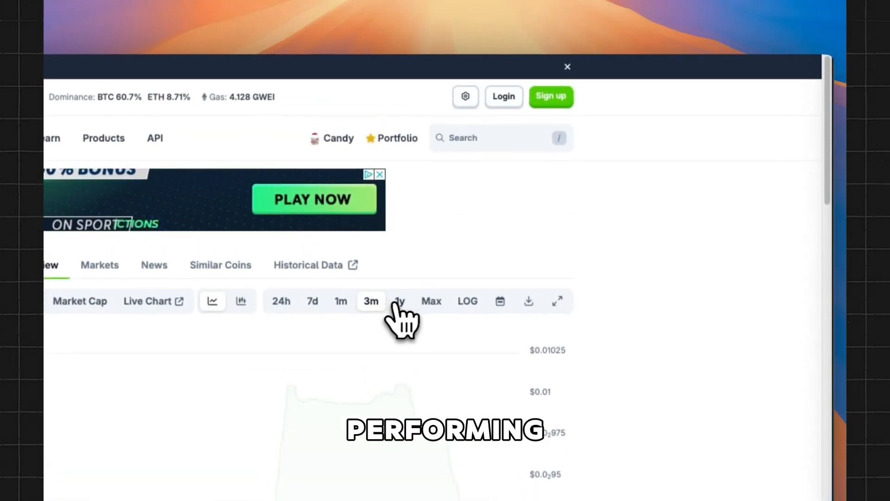
pyautogui.click(402, 209)
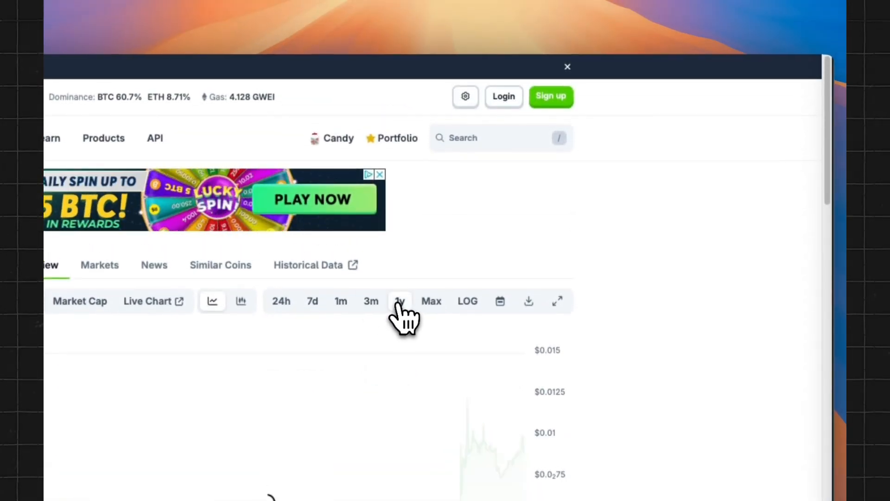
pyautogui.click(469, 302)
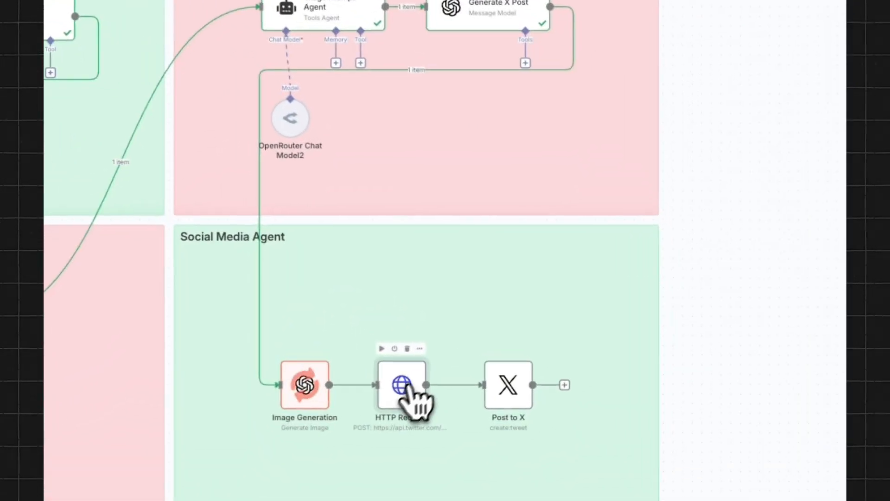
# Inspect the parameters of the HTTP Request node and the Post to X node
pyautogui.doubleClick(551, 343)
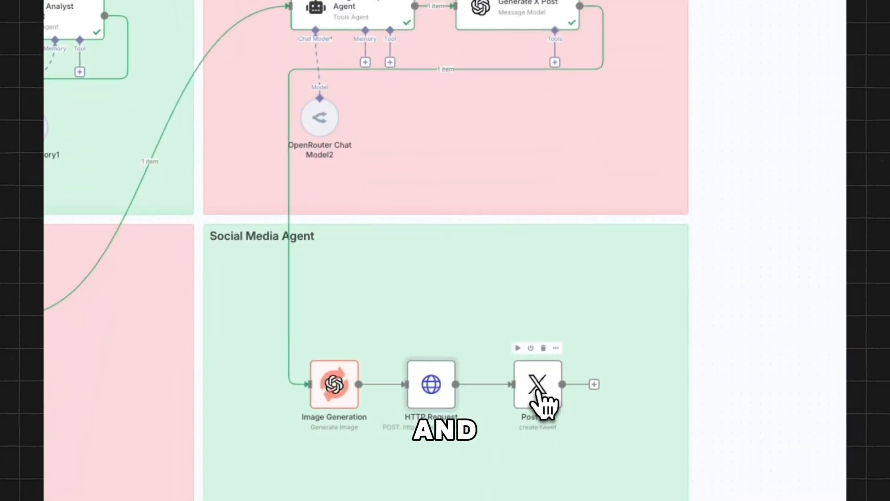
pyautogui.doubleClick(541, 403)
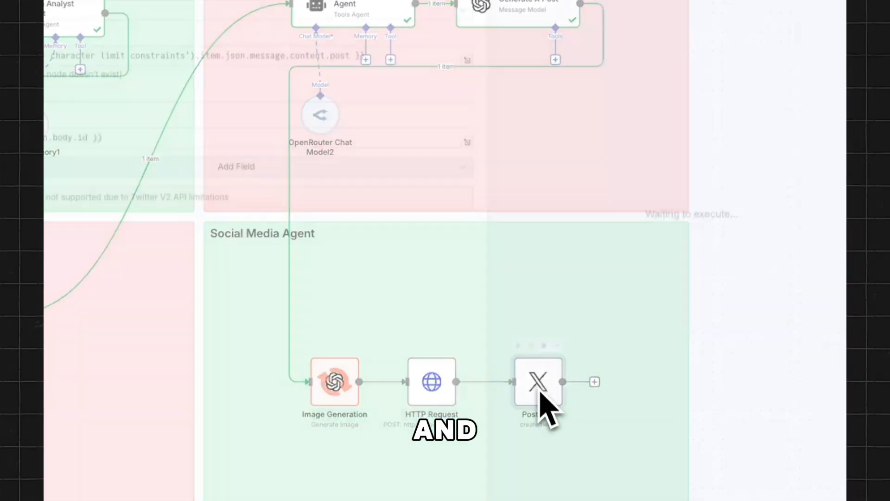
pyautogui.click(556, 276)
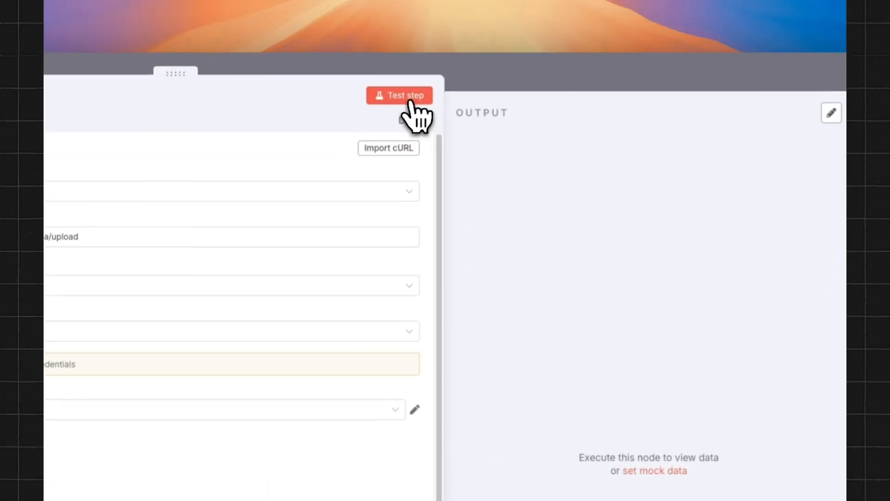
# Test the HTTP Request node that uploads the image, check its error output, and retry the test
pyautogui.click(405, 97)
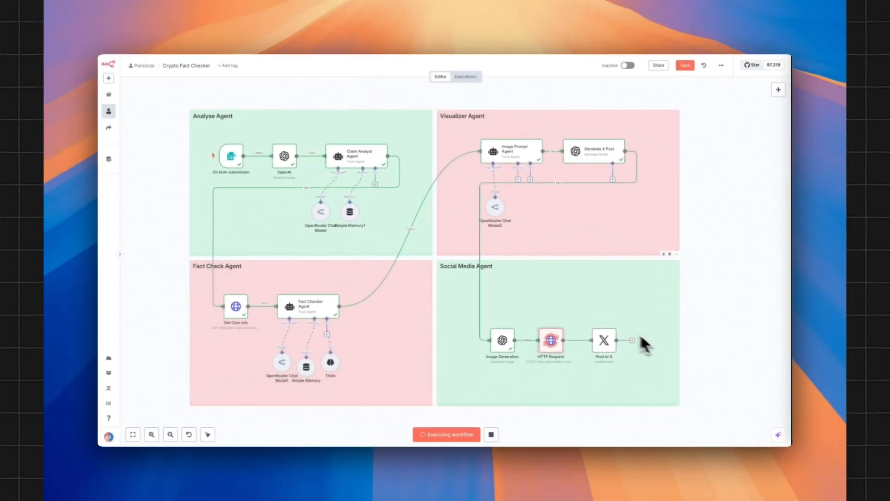
pyautogui.moveTo(608, 342)
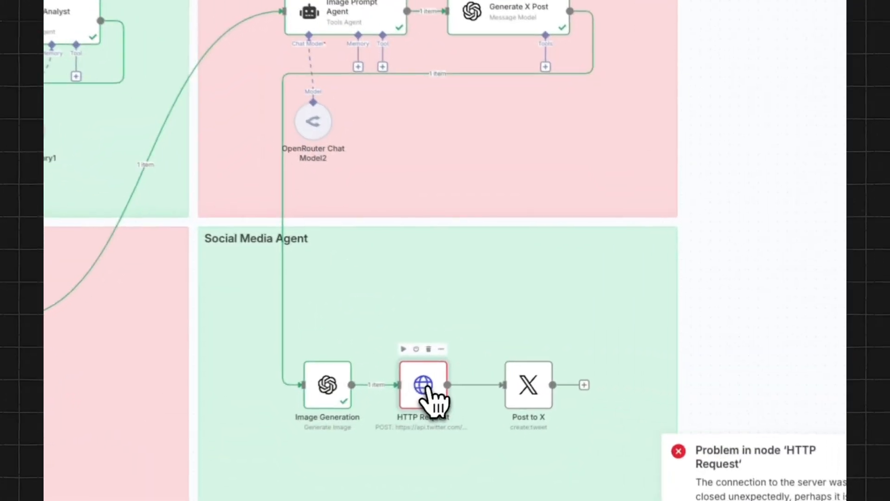
pyautogui.doubleClick(555, 345)
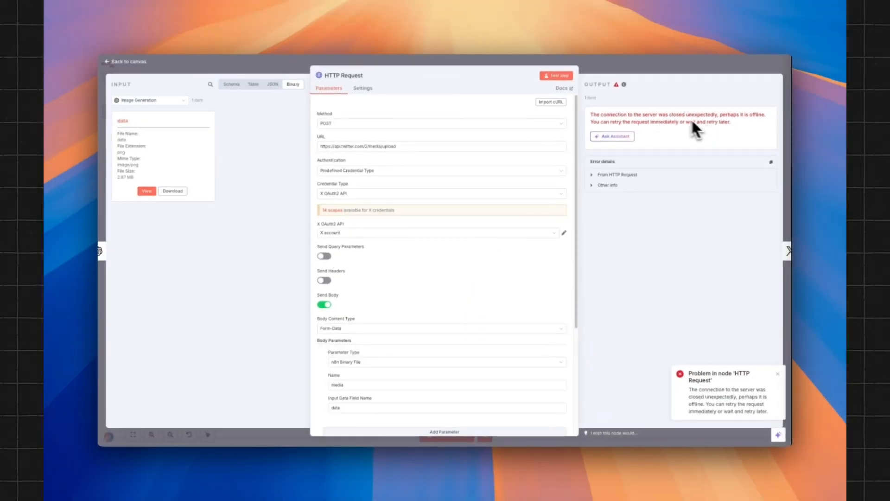
pyautogui.click(563, 76)
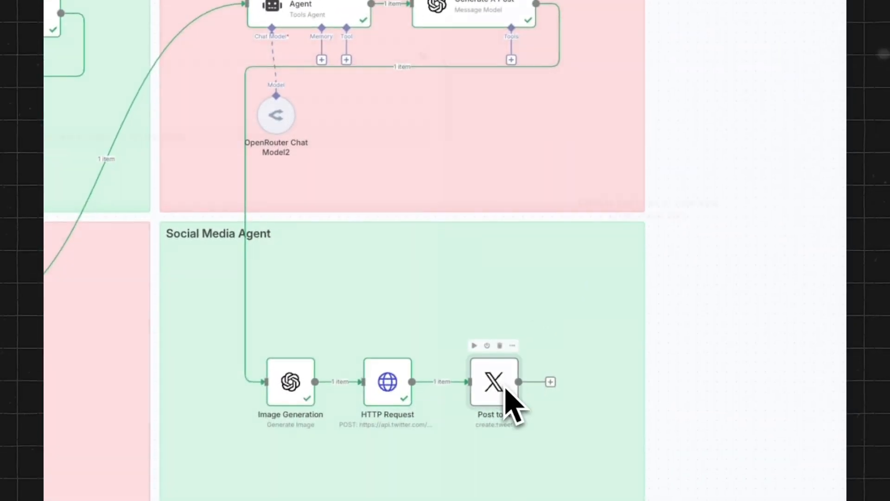
# Set the Post to X node's text to {{ $('Generate X Post').item.json.message.content.tweet }}
pyautogui.doubleClick(503, 391)
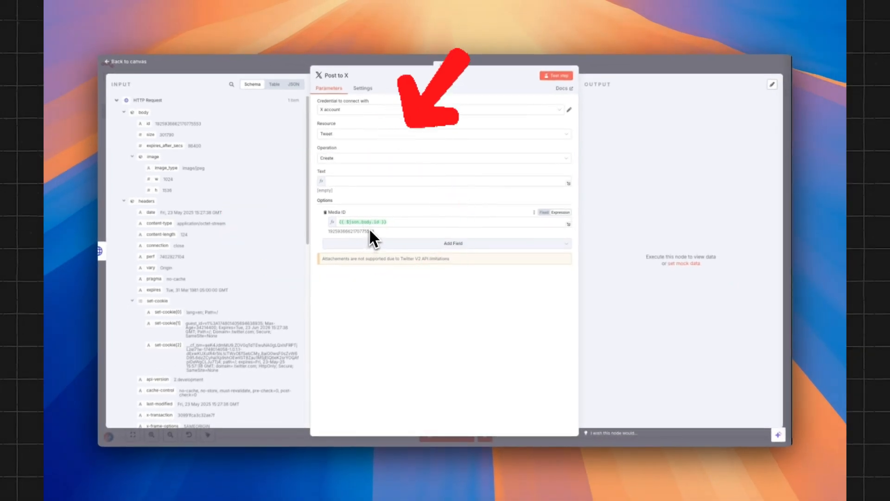
pyautogui.scroll(-5, 199, 320)
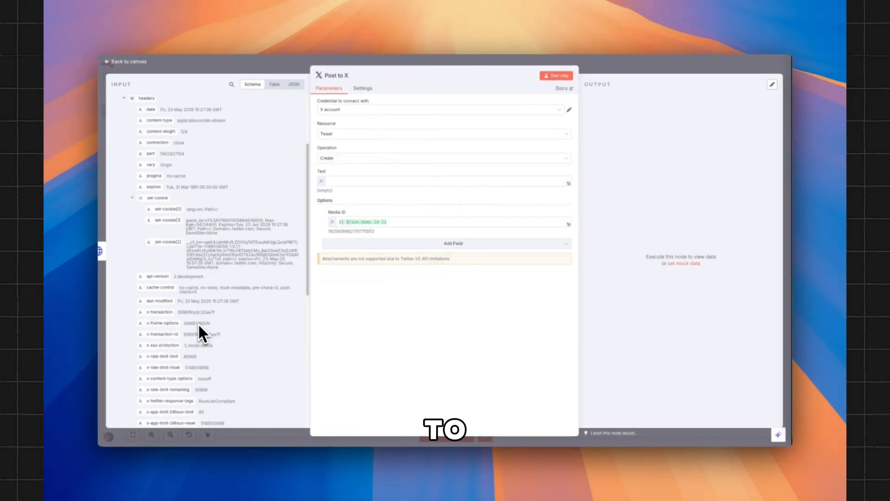
pyautogui.scroll(5, 192, 321)
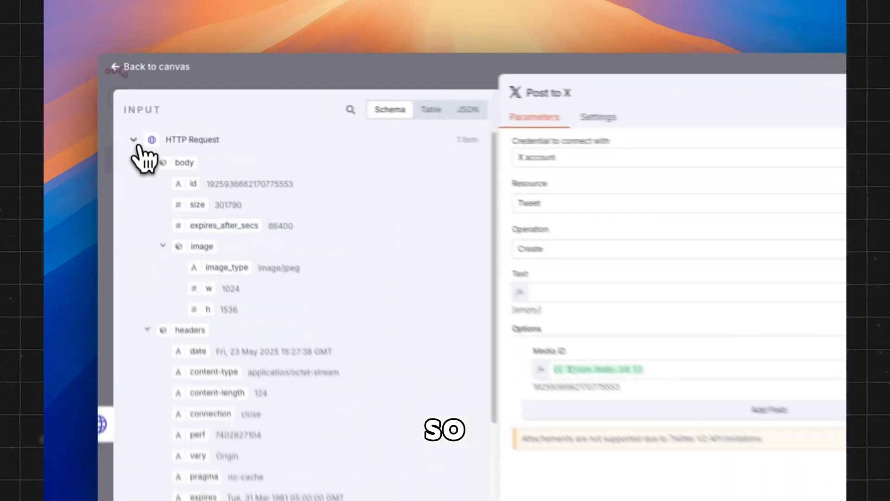
pyautogui.click(117, 100)
pyautogui.click(136, 198)
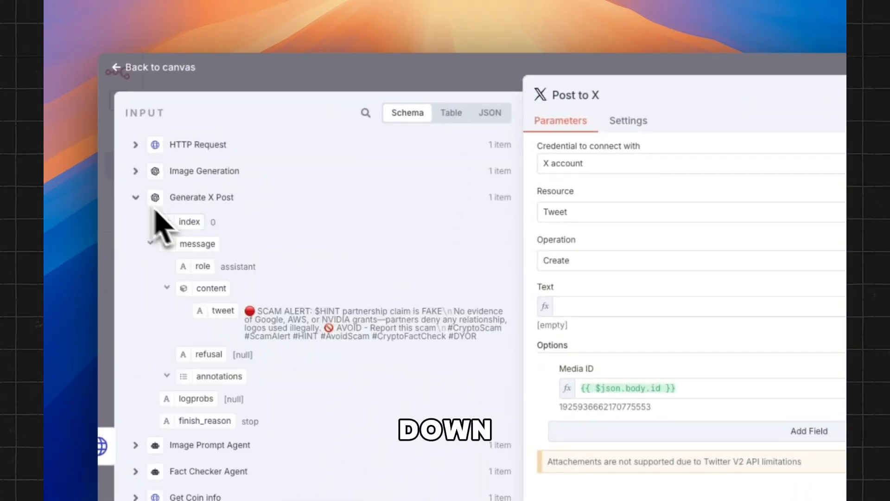
pyautogui.moveTo(221, 325); pyautogui.dragTo(633, 307)
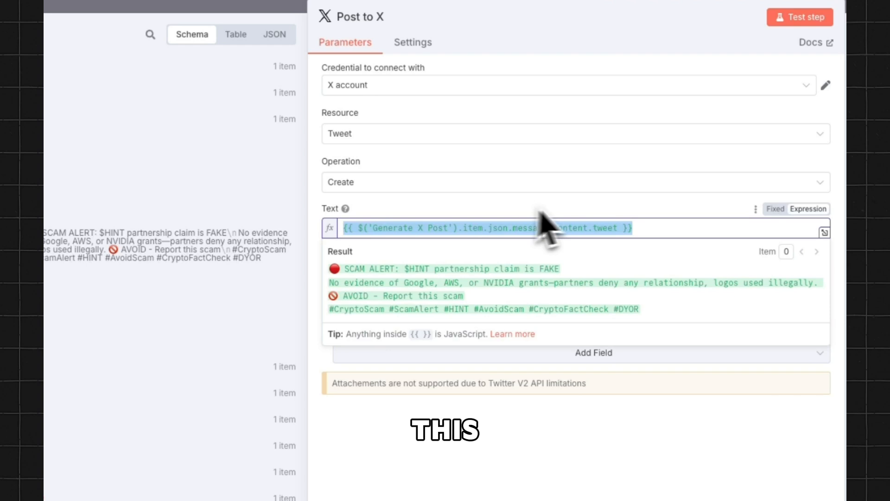
pyautogui.click(575, 207)
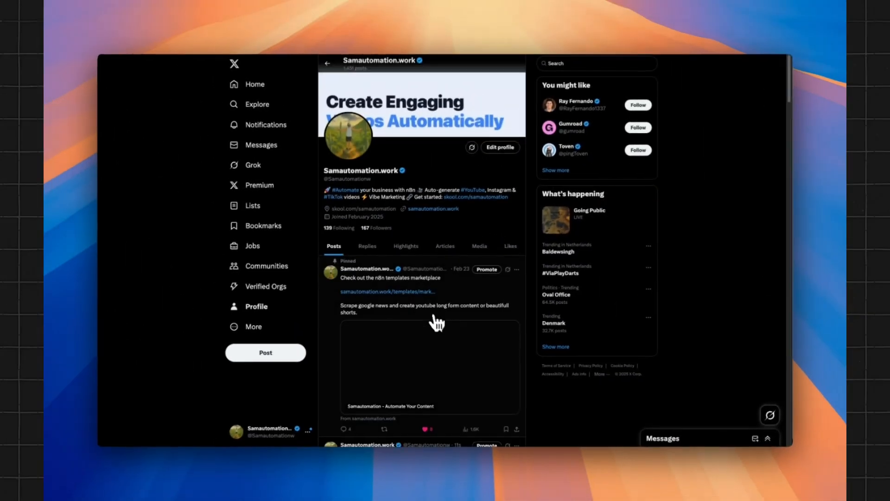
# Find the published $HINT scam alert post on the X profile and examine its image enlarged
pyautogui.scroll(-5, 434, 320)
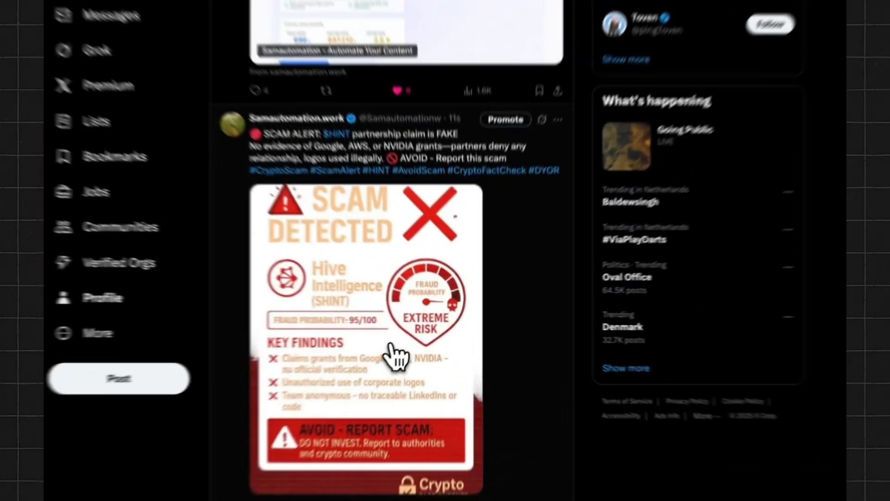
pyautogui.click(415, 342)
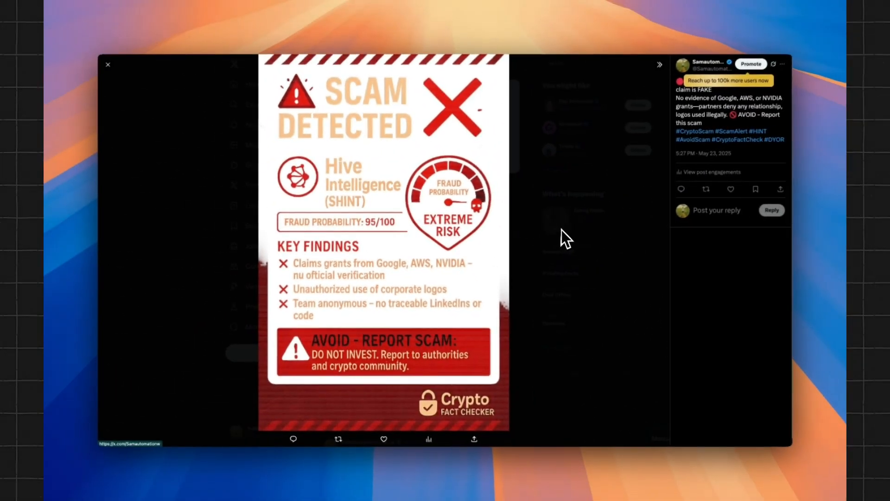
pyautogui.click(561, 229)
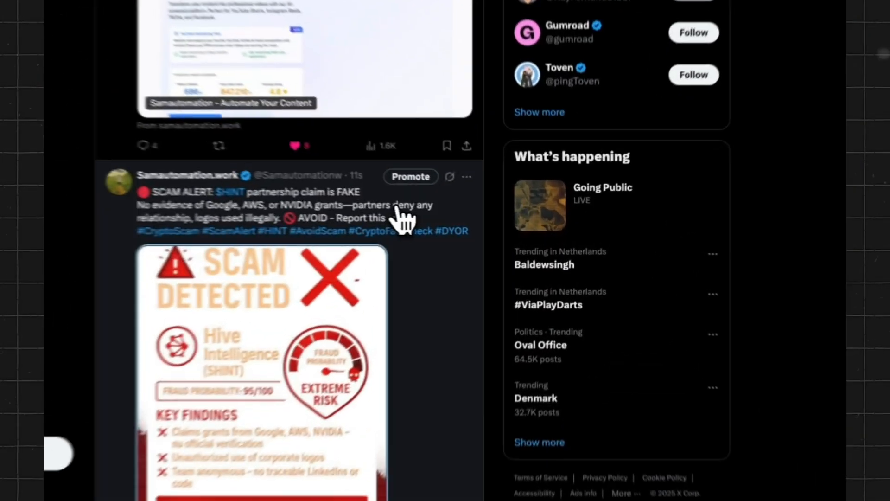
# Open the scam alert post's own page and review its text and infographic
pyautogui.click(438, 222)
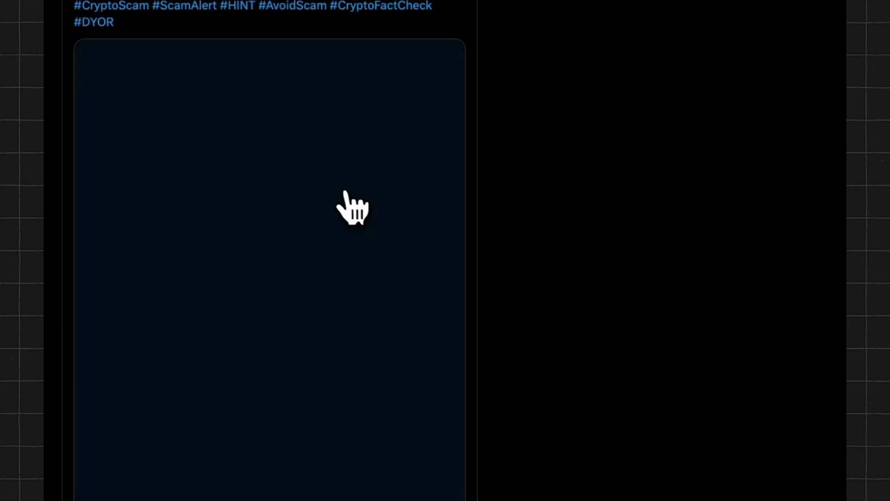
pyautogui.scroll(-1, 304, 358)
pyautogui.scroll(1, 302, 344)
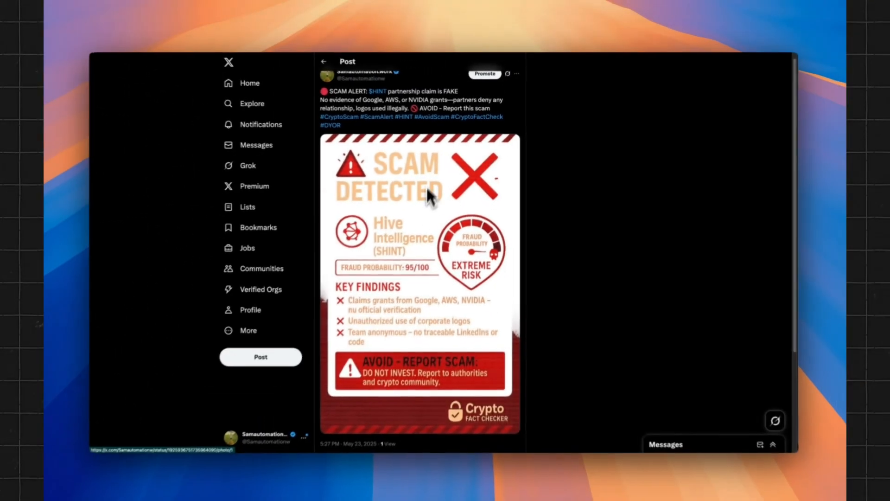
pyautogui.scroll(-1, 355, 279)
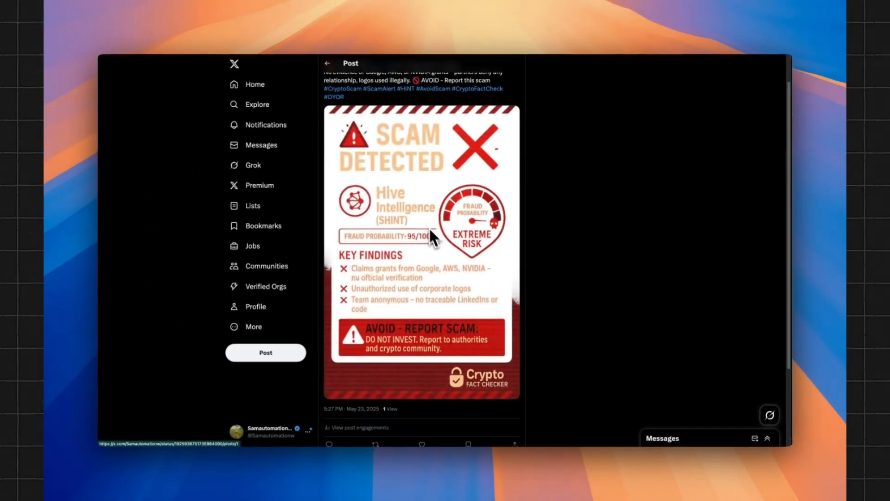
pyautogui.scroll(1, 354, 309)
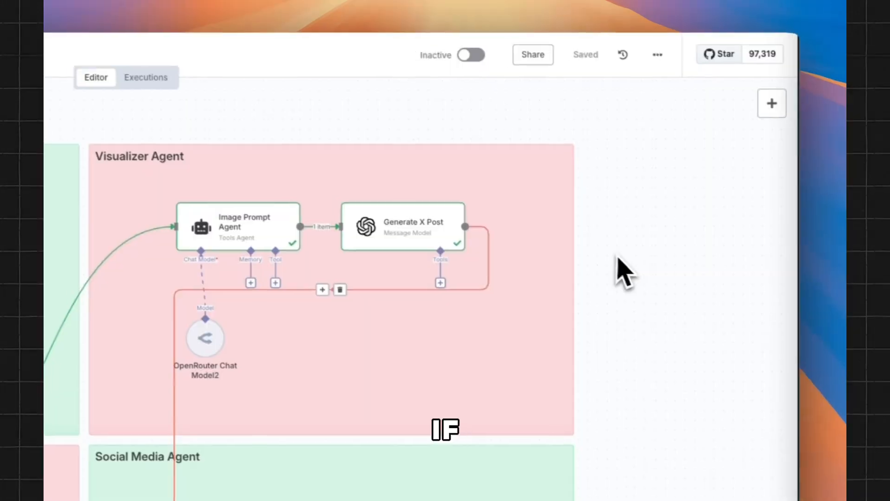